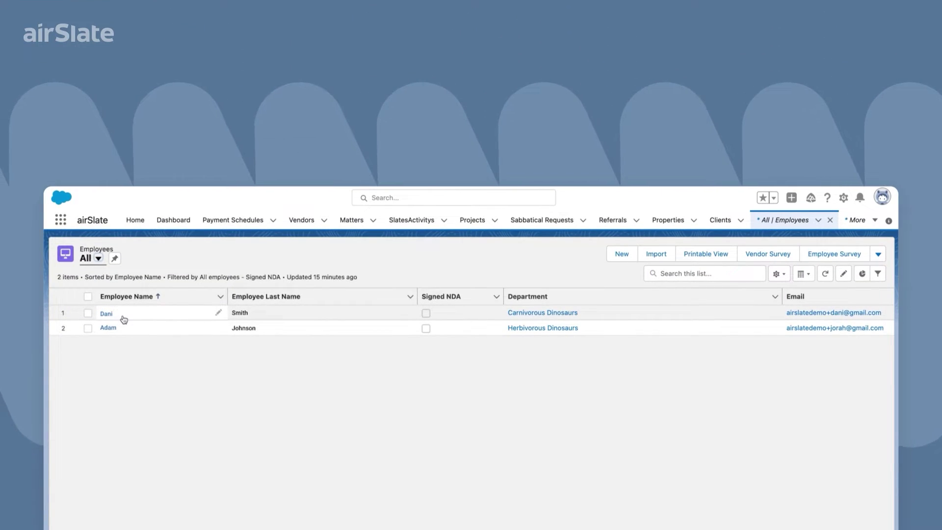
# Step: Select Dani and Adam, launch the Employee Onboarding workflow for both, and open the package
pyautogui.click(106, 313)
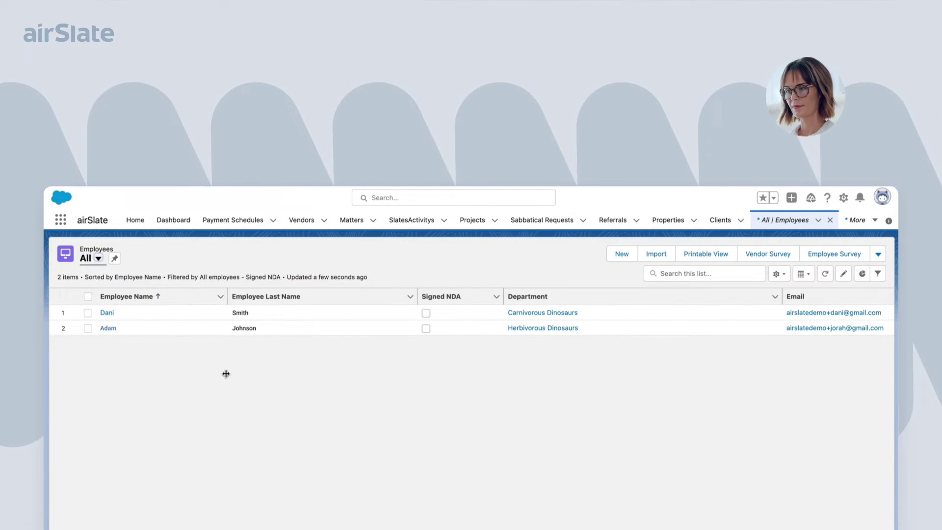
pyautogui.click(88, 297)
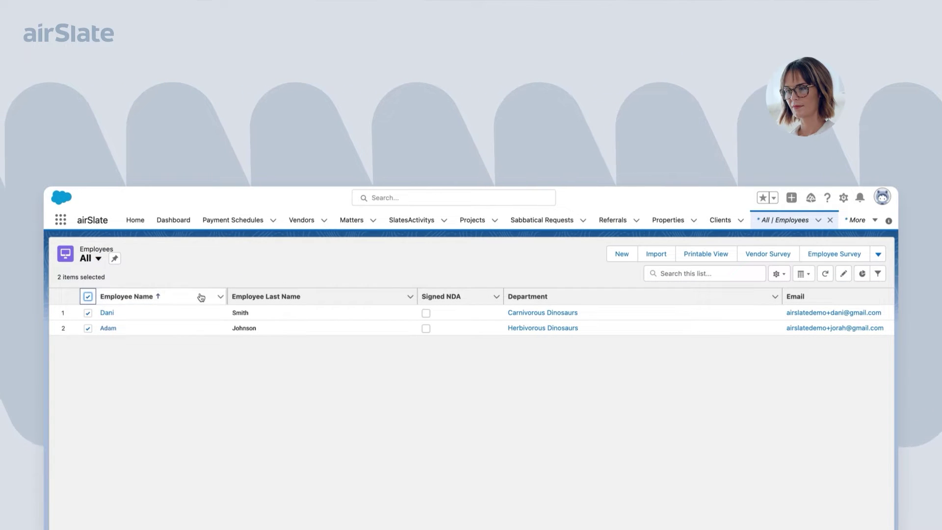
pyautogui.click(902, 253)
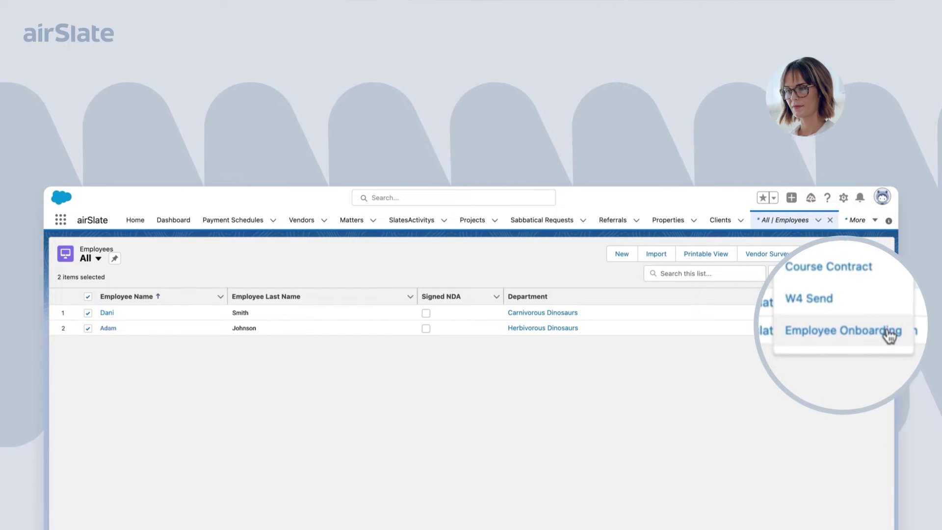
pyautogui.click(852, 329)
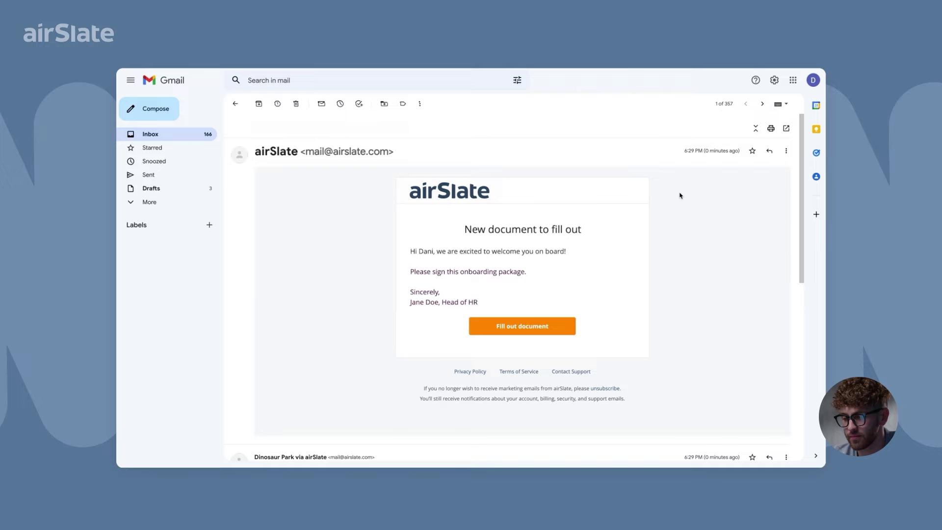
pyautogui.click(562, 328)
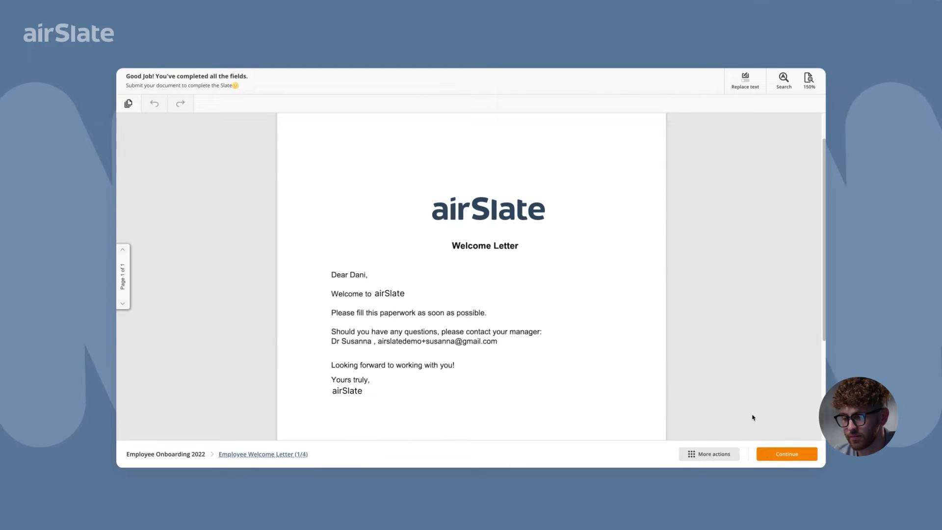
# Step: Continue past the Welcome Letter, sign the NDA, date the I-9, and submit the package
pyautogui.click(764, 451)
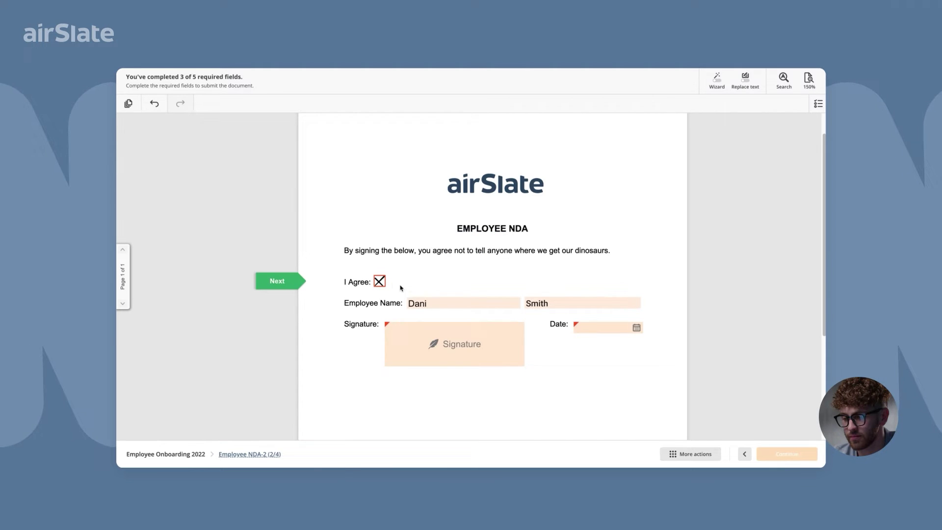
pyautogui.click(488, 338)
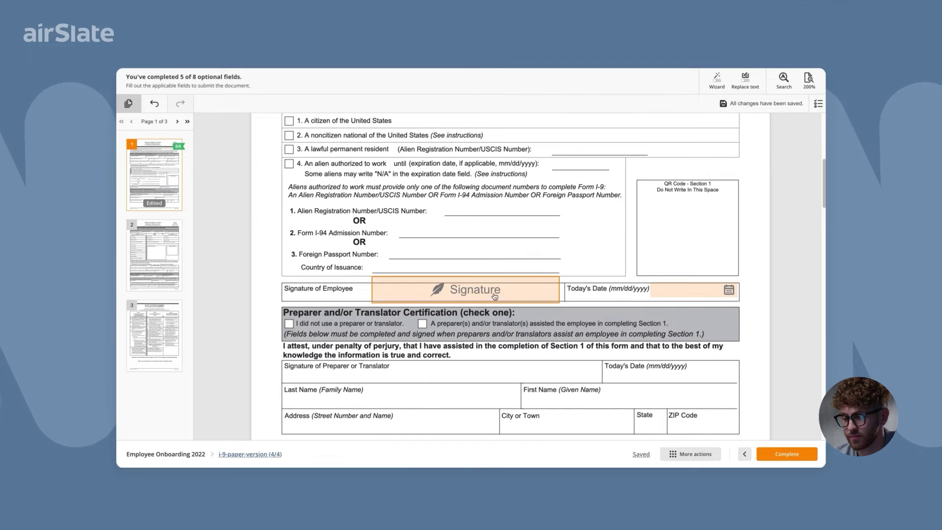
pyautogui.click(705, 289)
pyautogui.click(699, 423)
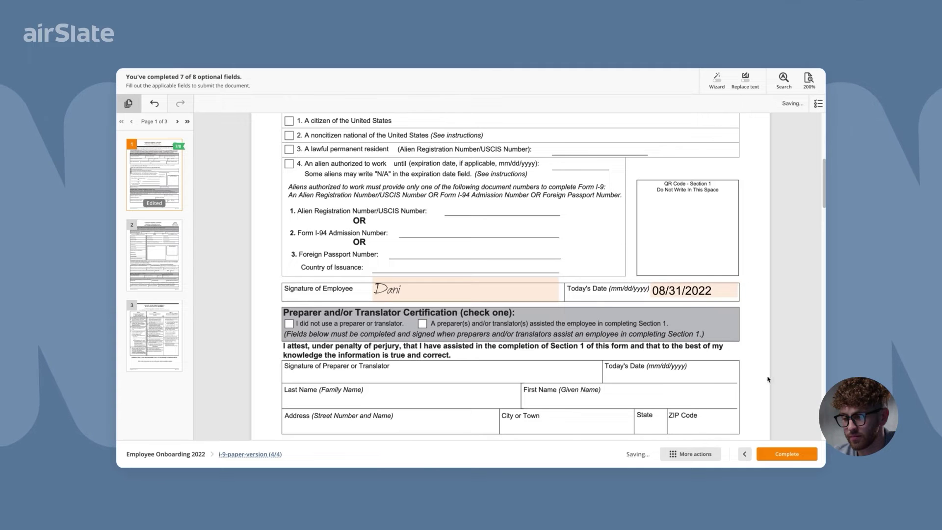
pyautogui.click(785, 454)
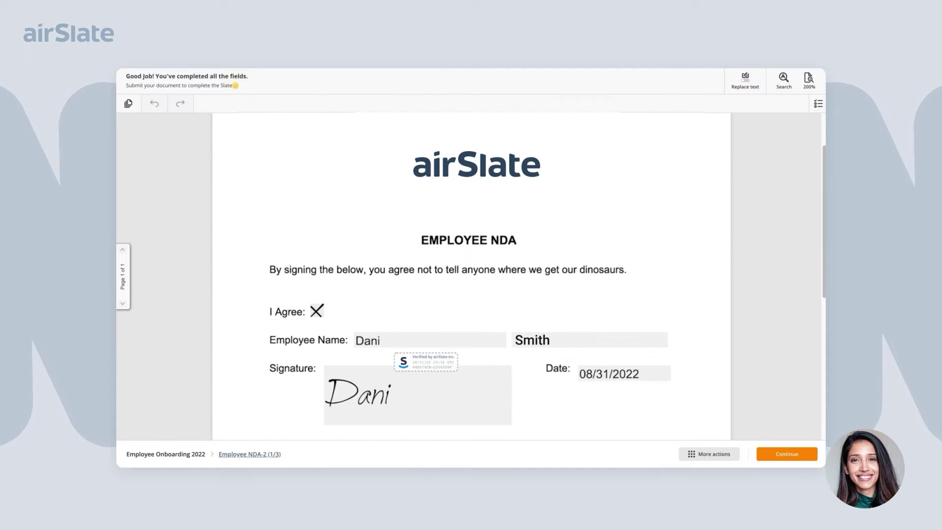
pyautogui.click(779, 451)
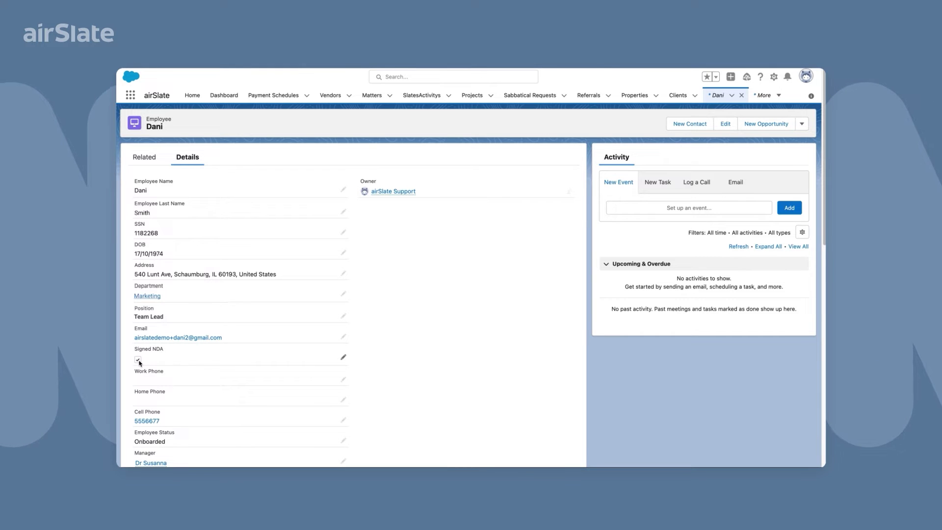
# Step: Open i-9-paper-version.pdf from Notes & Attachments on Dani's Related list
pyautogui.click(145, 159)
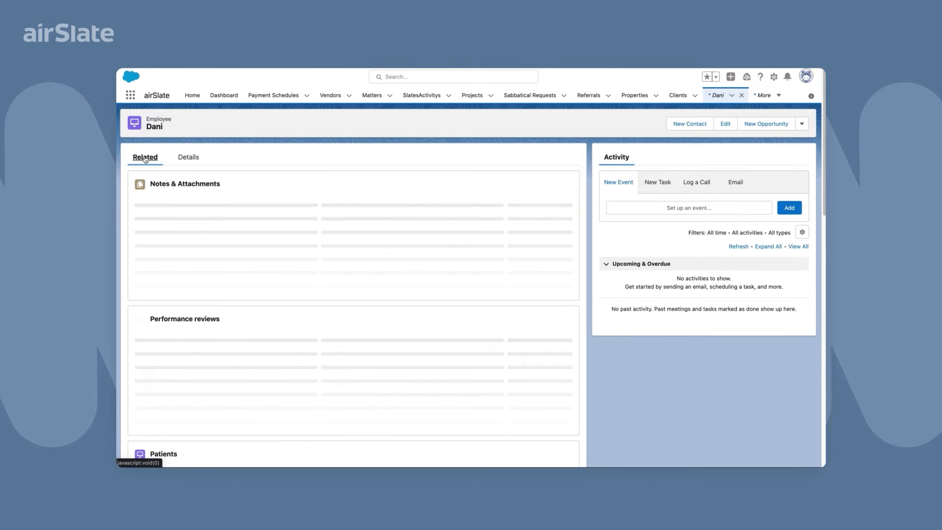
pyautogui.click(193, 189)
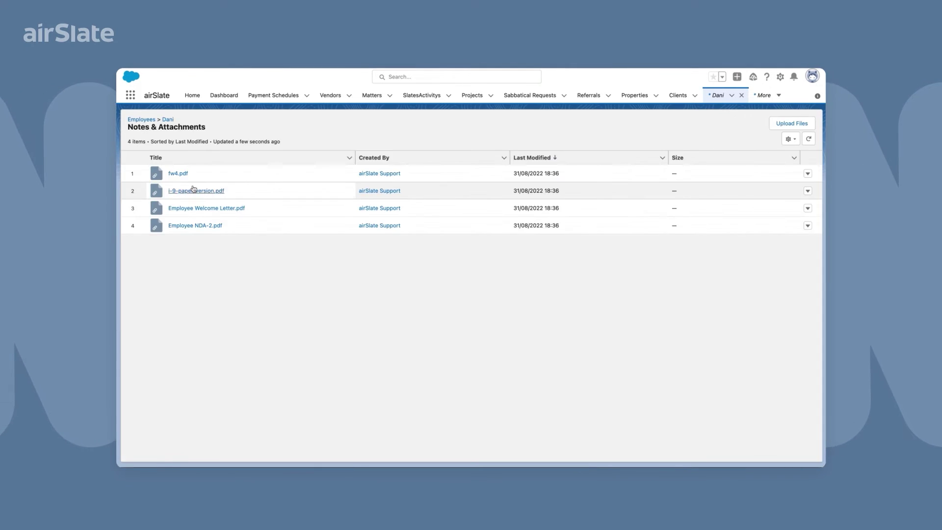
pyautogui.click(195, 225)
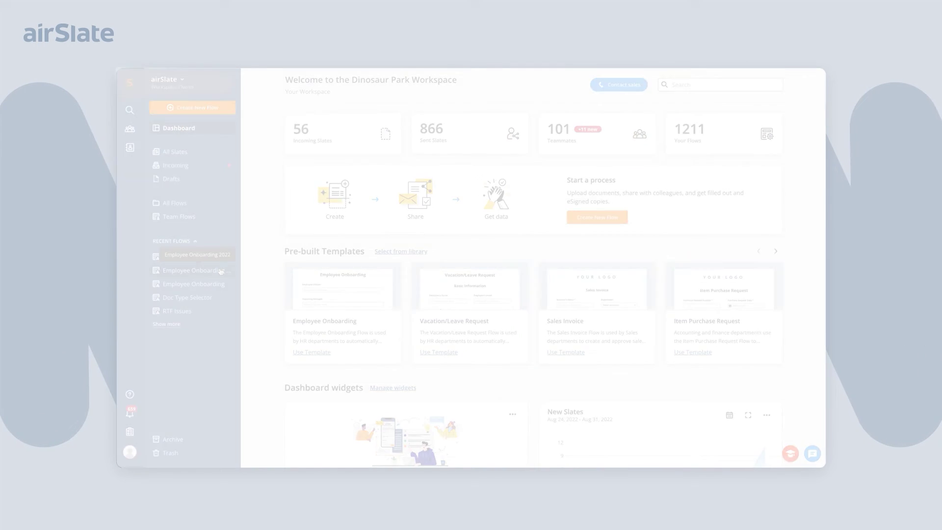
# Step: In Employee NDA-2, place an Employee-assigned Signature field beside 'Signature:' and save the document
pyautogui.click(236, 340)
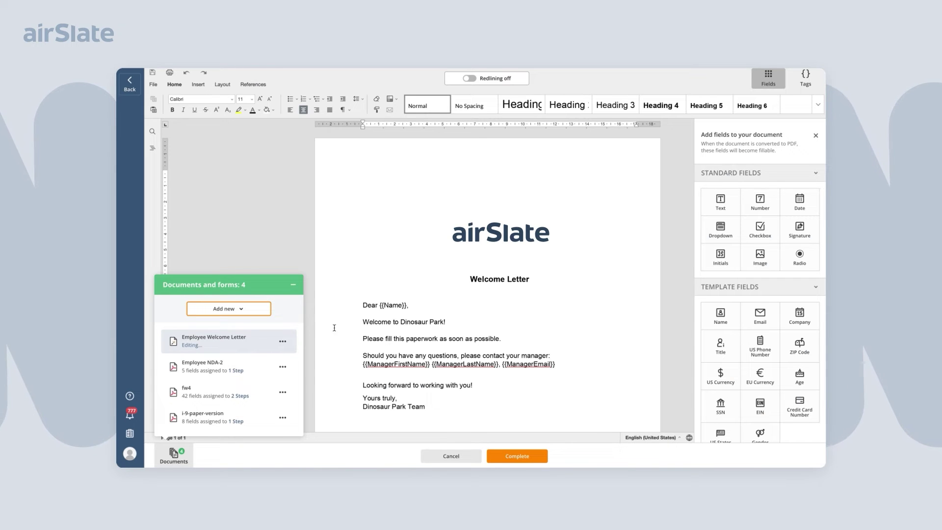
pyautogui.click(223, 367)
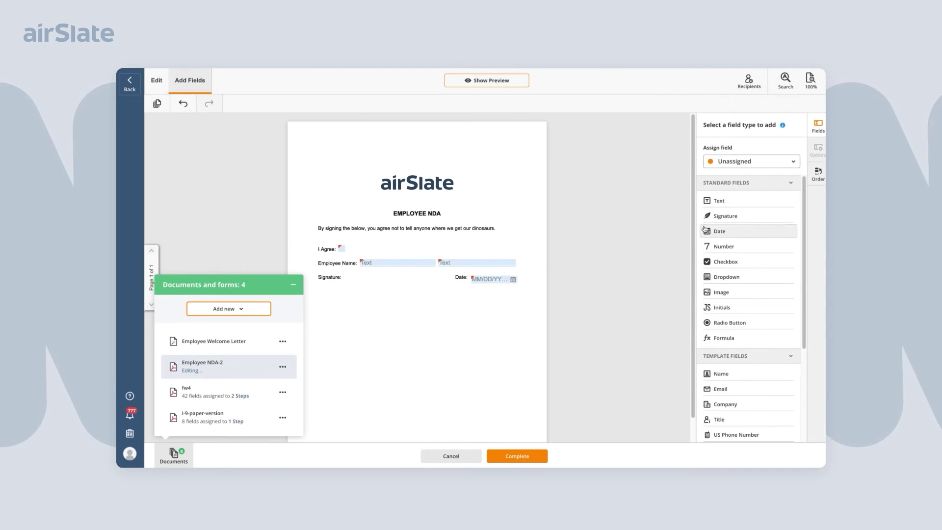
pyautogui.moveTo(721, 221); pyautogui.dragTo(395, 296)
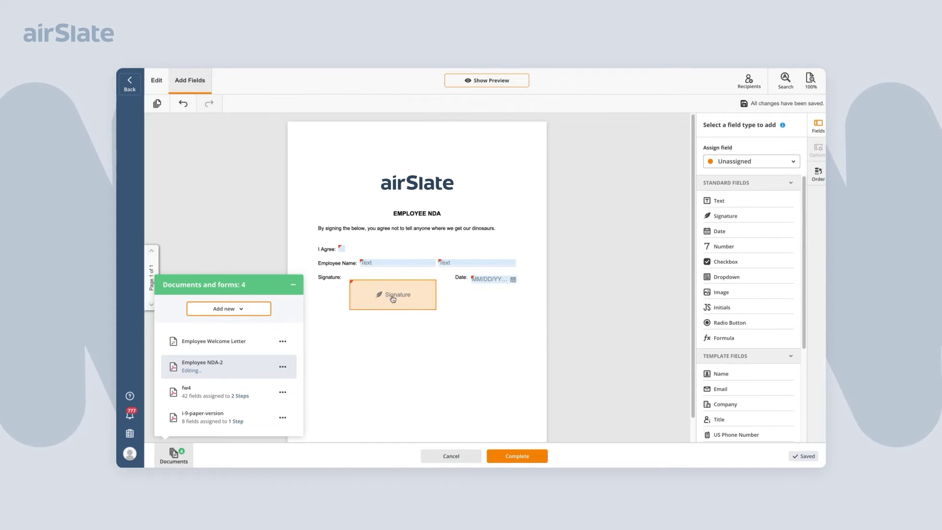
pyautogui.click(723, 165)
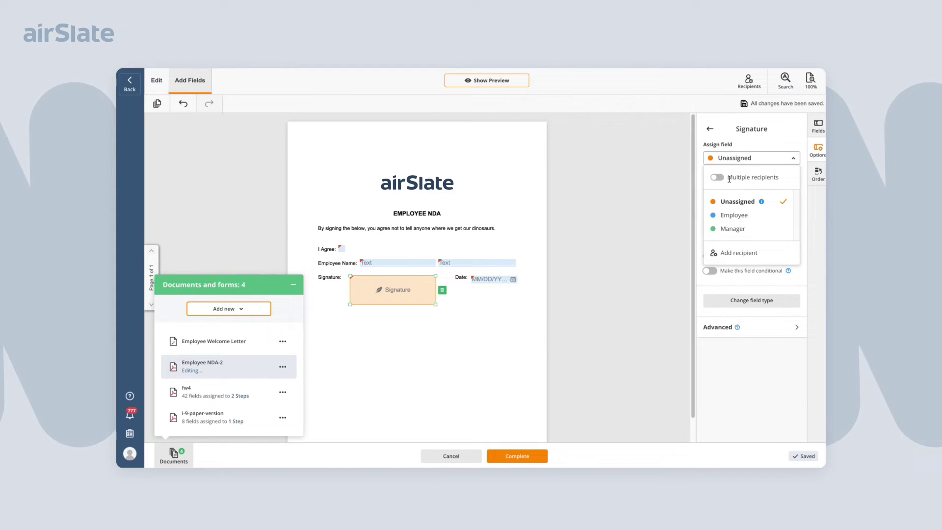
pyautogui.click(729, 215)
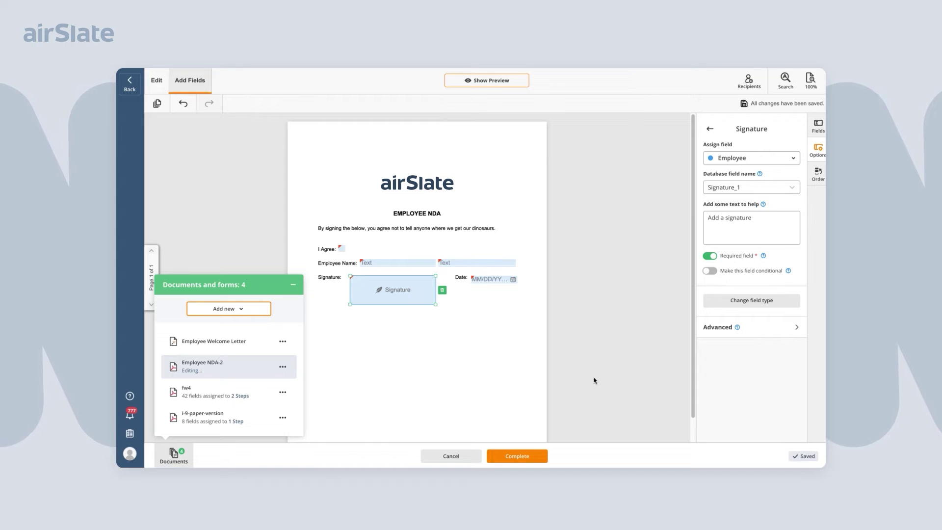
pyautogui.click(536, 458)
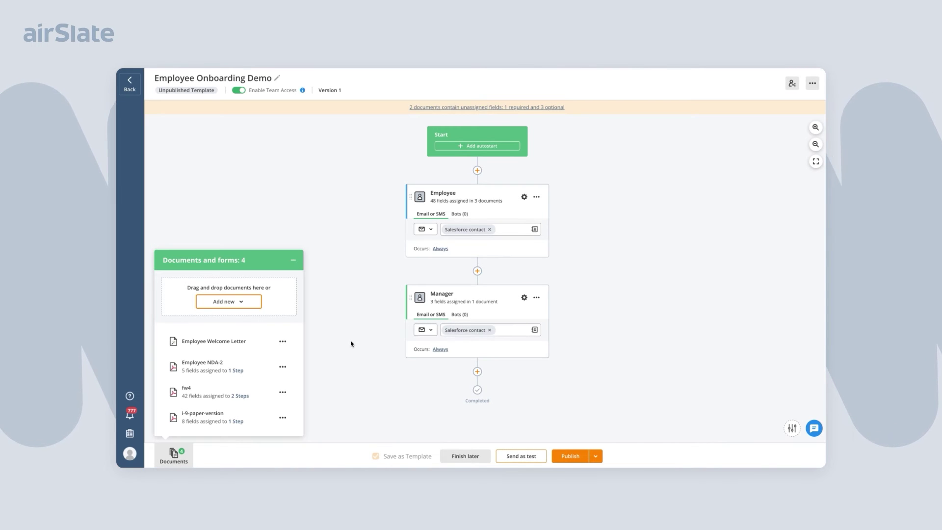
# Step: Add a new step named 'Head Of Department' after the Manager step
pyautogui.click(477, 371)
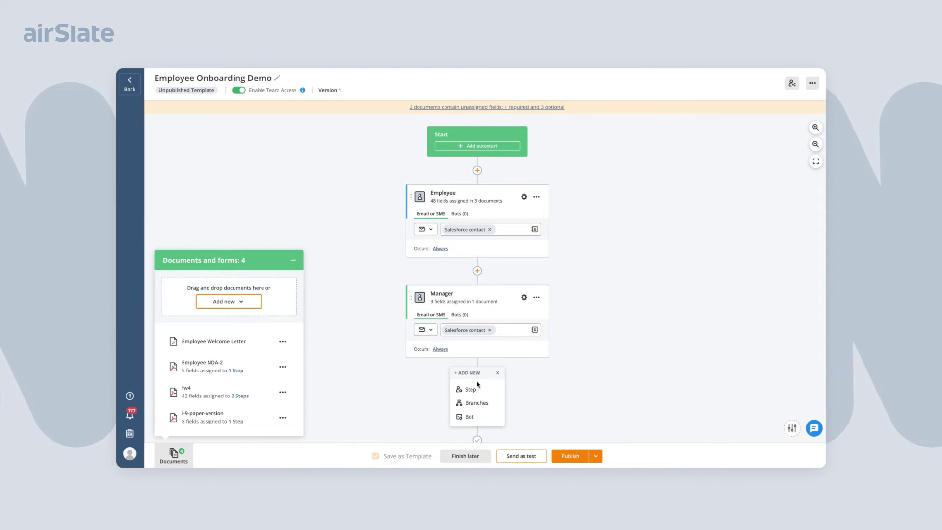
pyautogui.click(470, 388)
pyautogui.click(463, 394)
pyautogui.write('Head Of Department')
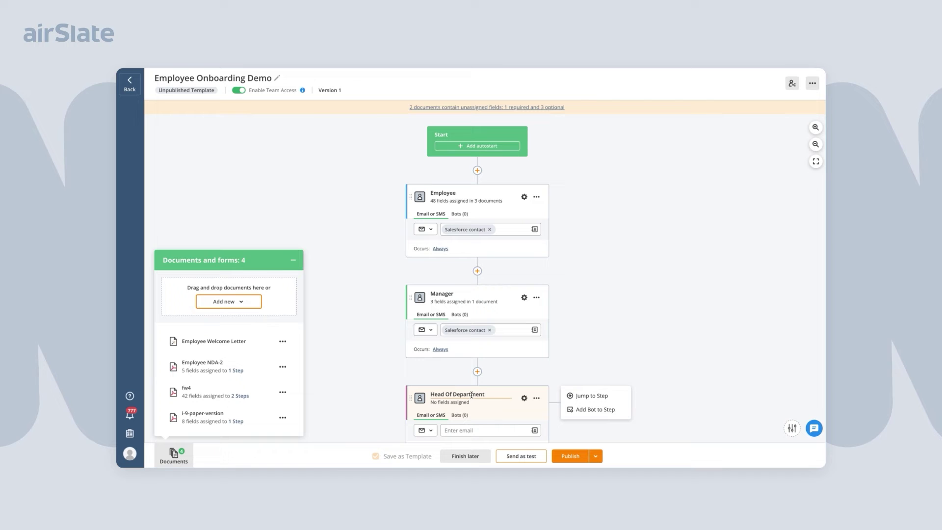
# Step: Reassign the i-9 Email, CellPhone and SSN fields to the Employee step and apply
pyautogui.scroll(-1, 560, 377)
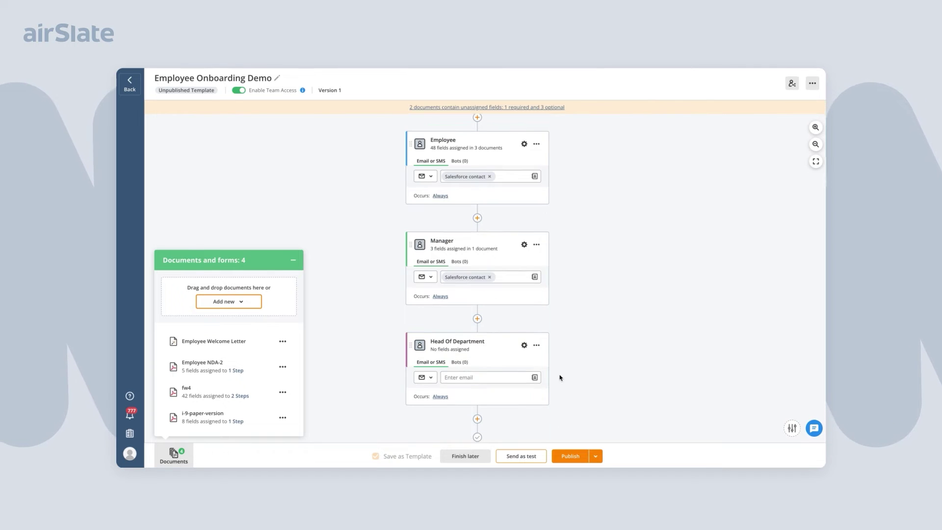
pyautogui.click(523, 144)
pyautogui.scroll(-1, 680, 268)
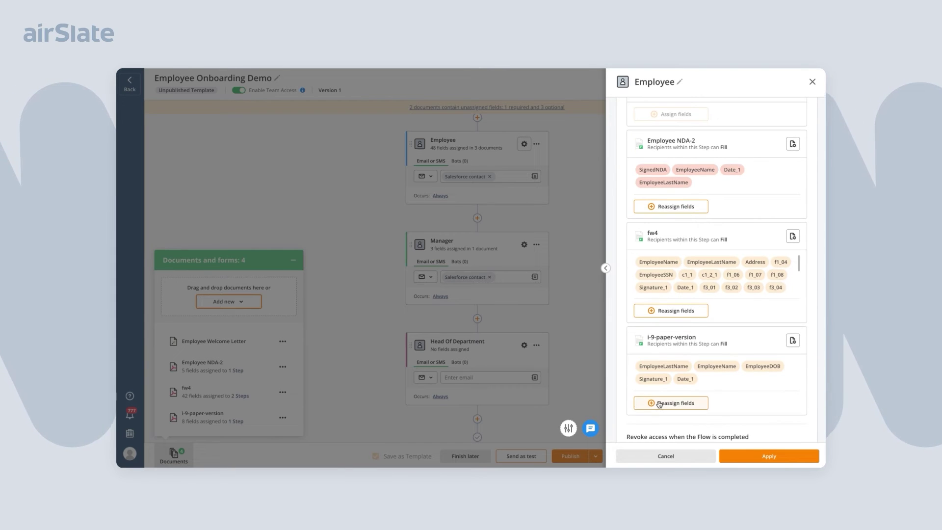
pyautogui.click(655, 403)
pyautogui.click(409, 275)
pyautogui.click(424, 291)
pyautogui.click(417, 339)
pyautogui.click(549, 381)
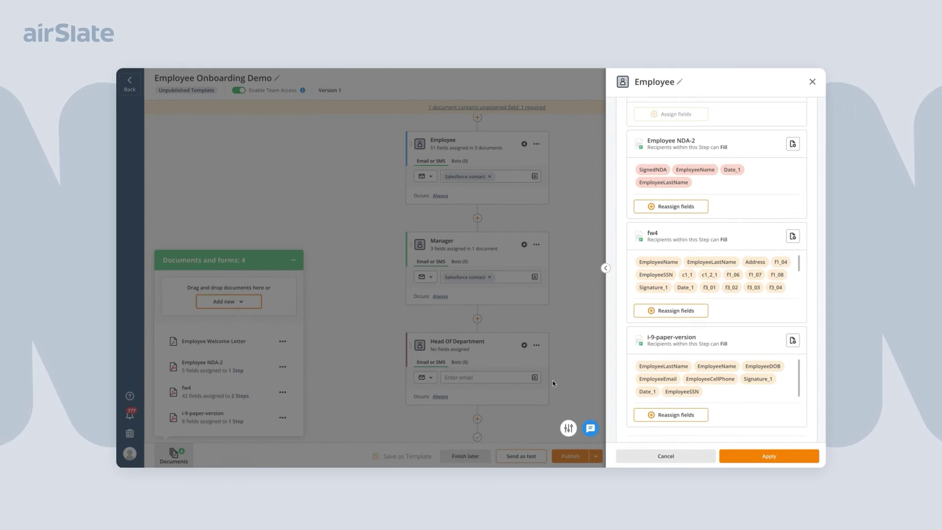
pyautogui.click(768, 455)
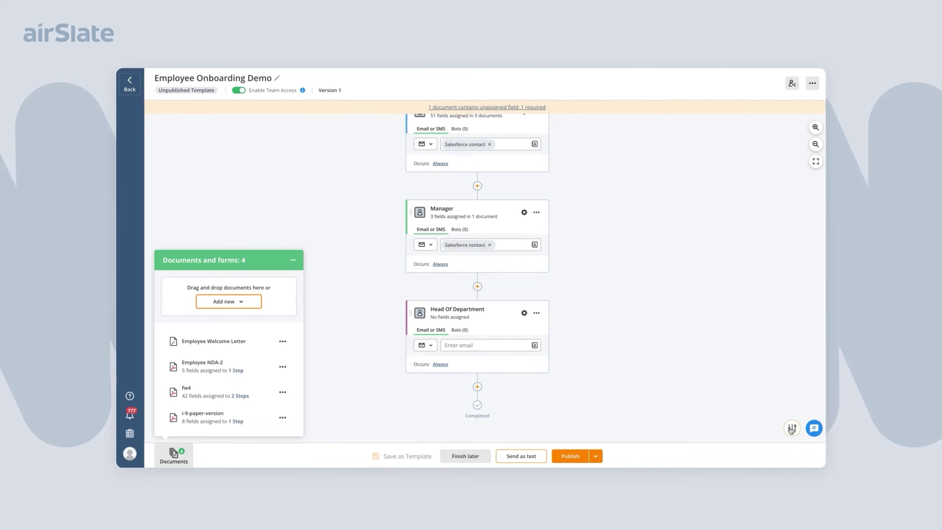
# Step: Browse the Salesforce bot catalogue from the advanced bot setup, then close it without adding one
pyautogui.click(791, 428)
pyautogui.click(606, 171)
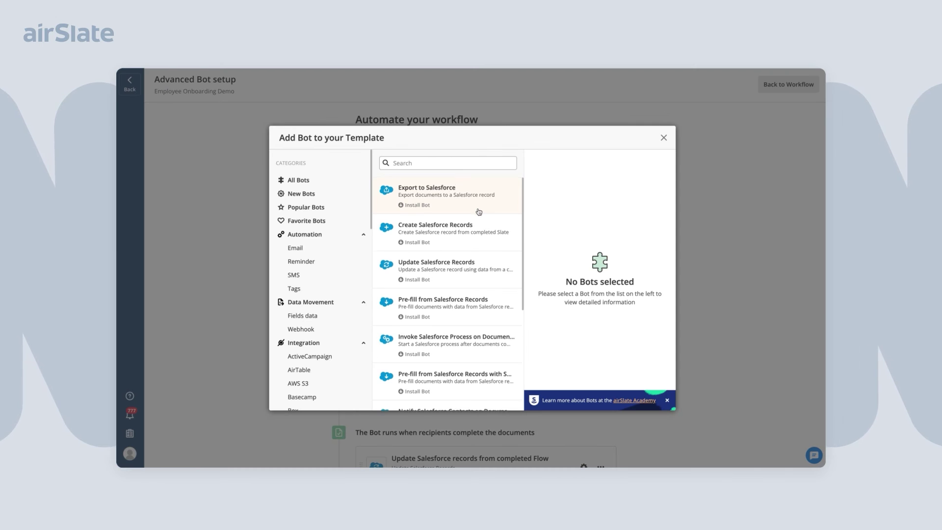
pyautogui.scroll(-3, 490, 197)
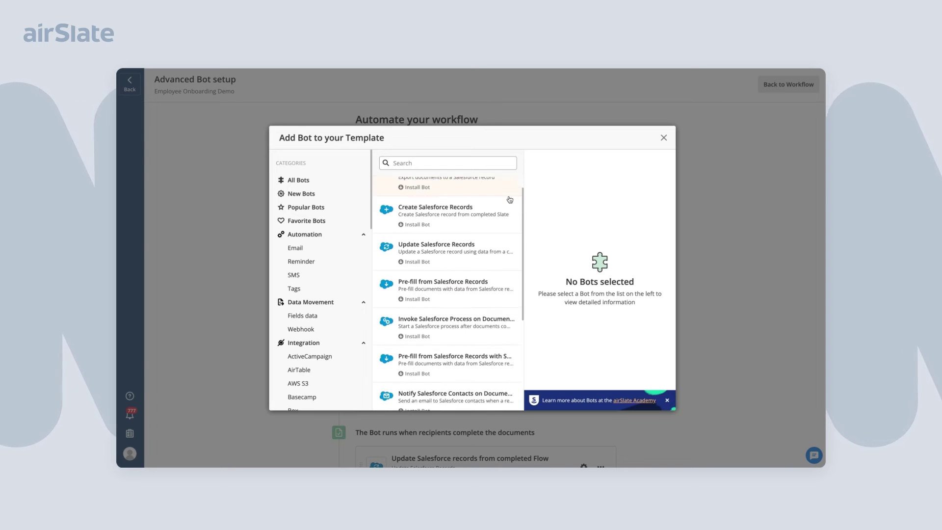
pyautogui.scroll(-2, 509, 199)
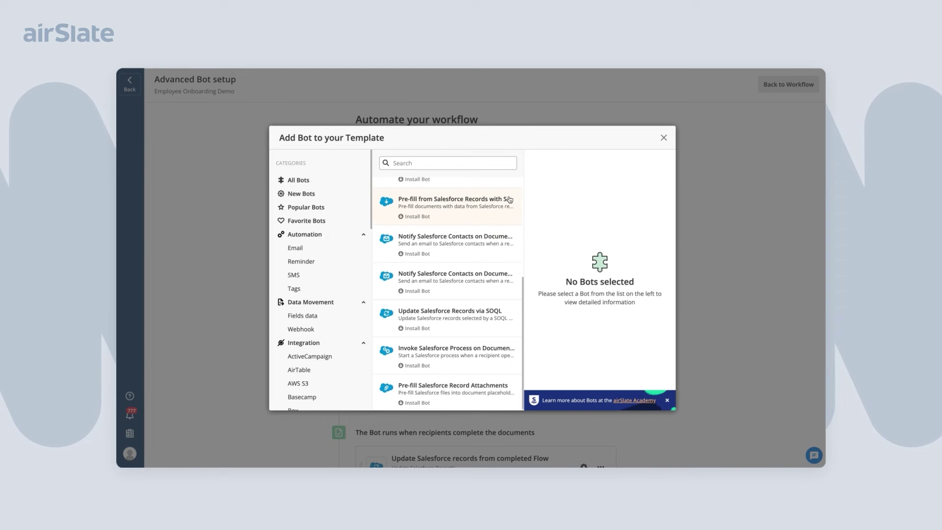
pyautogui.click(663, 139)
# Step: Open the Update Salesforce records bot settings and expand its starting-record and execution-condition sections
pyautogui.scroll(-4, 631, 162)
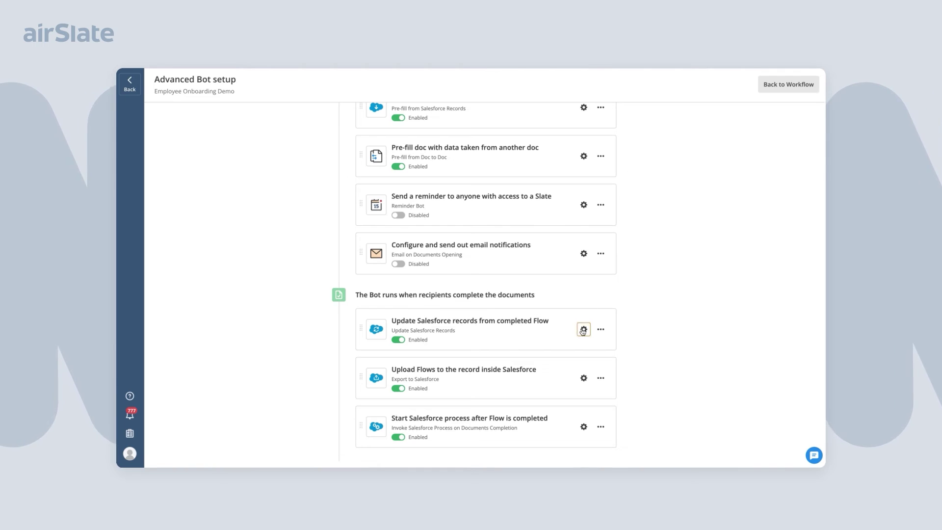
pyautogui.click(582, 330)
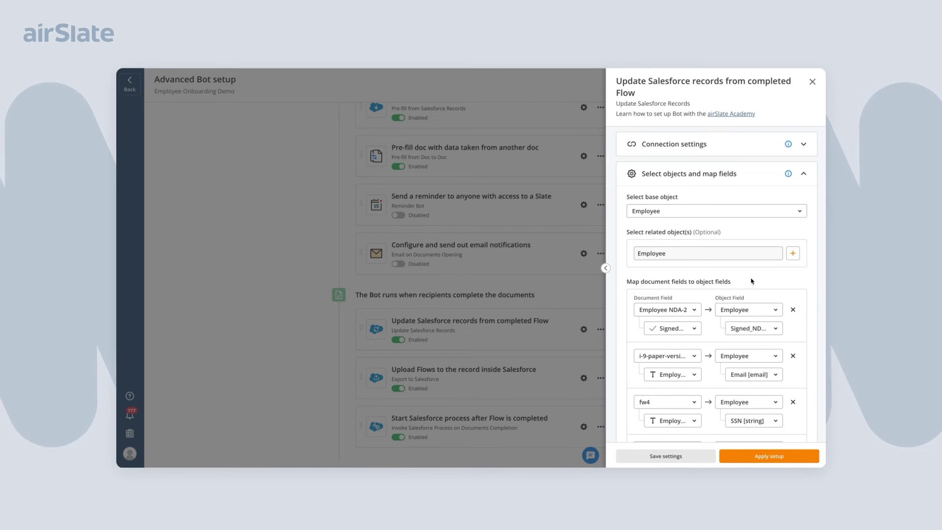
pyautogui.scroll(-4, 750, 281)
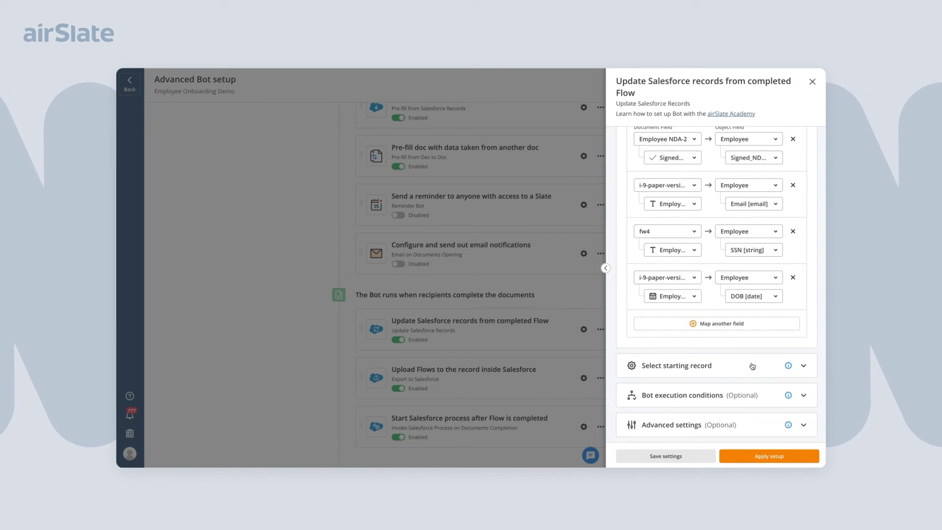
pyautogui.click(751, 366)
pyautogui.click(747, 323)
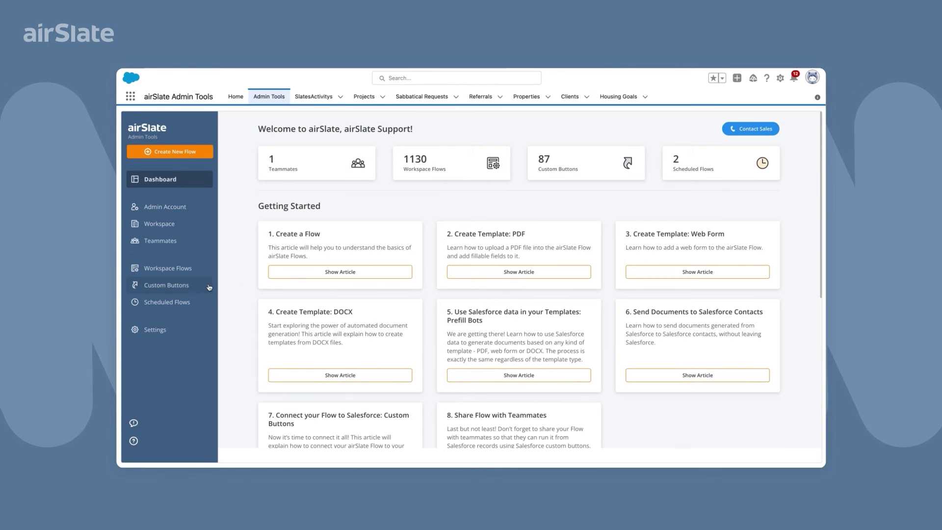
# Step: Start a new custom button labelled 'Send onbo' and continue to its action settings
pyautogui.click(197, 287)
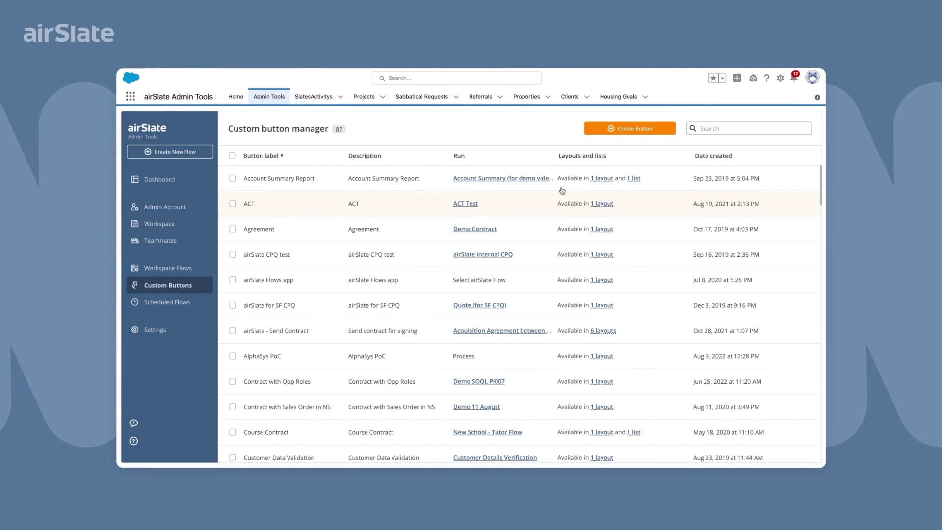
pyautogui.click(647, 127)
pyautogui.write('Sen')
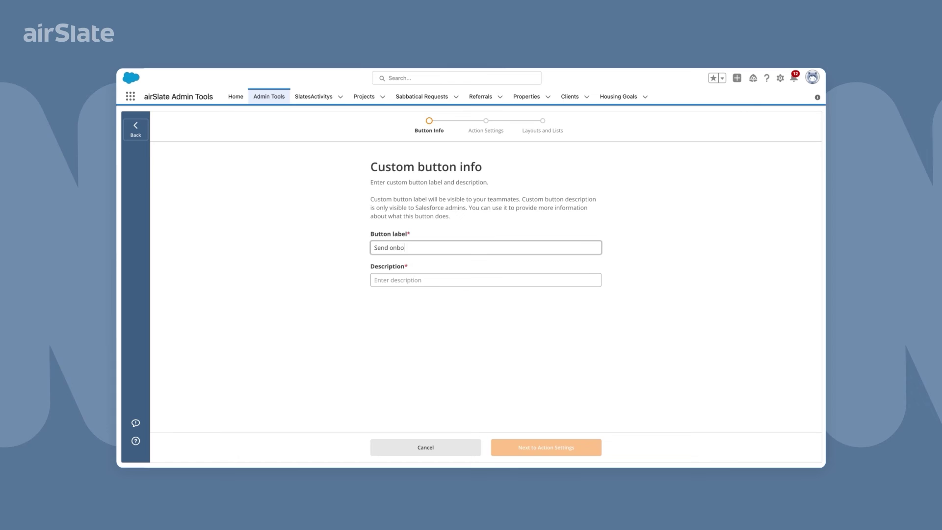
pyautogui.write('d onbo')
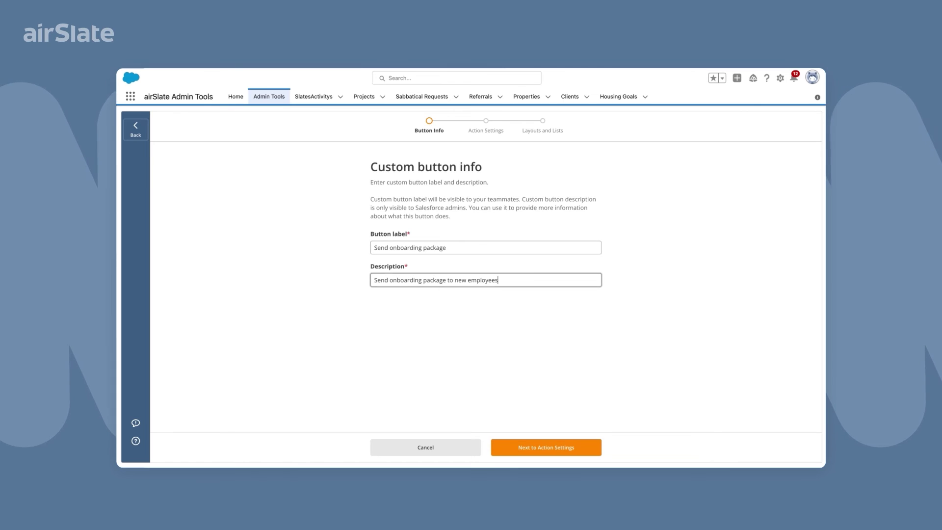
pyautogui.click(549, 447)
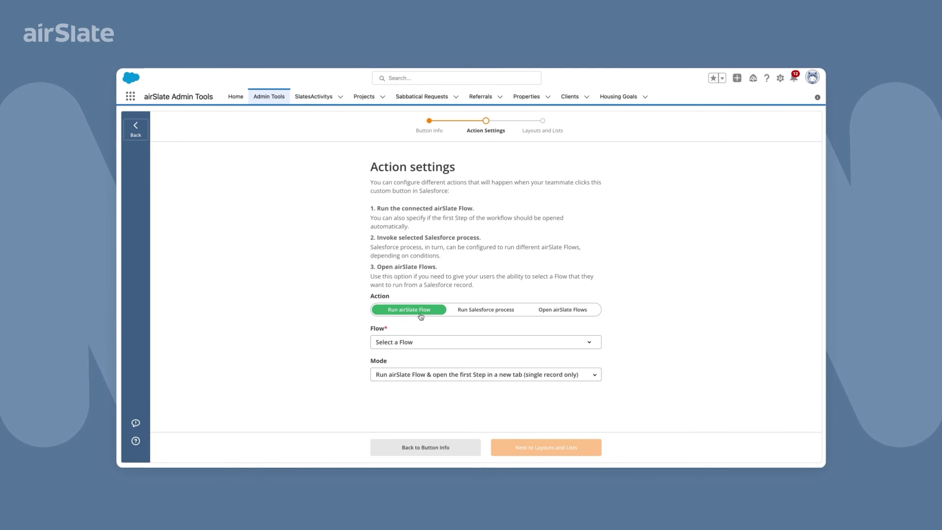
# Step: Set the button to run the Employee Onboarding flow
pyautogui.click(432, 342)
pyautogui.write('emp')
pyautogui.click(434, 396)
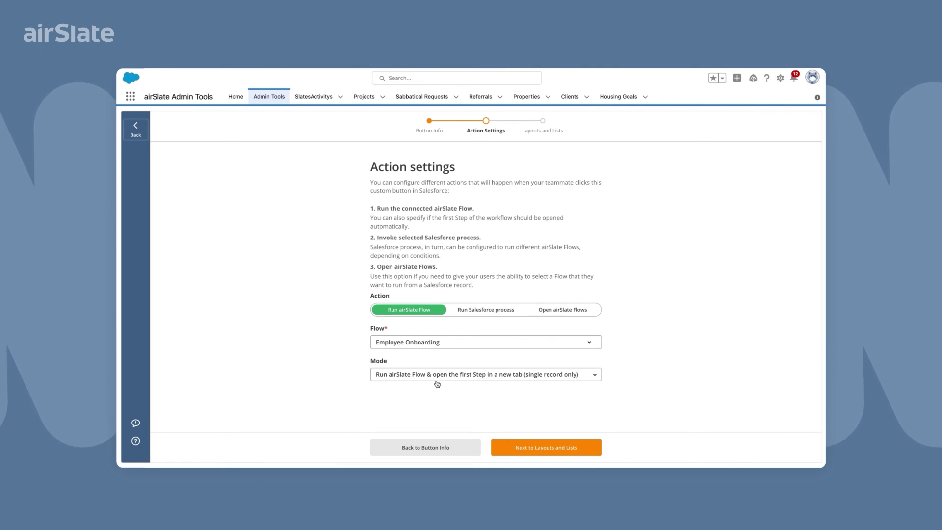
pyautogui.click(436, 378)
pyautogui.click(426, 420)
# Step: Search layouts for 'emplo' and select Employee Layout and the Employee list
pyautogui.click(545, 447)
pyautogui.write('emplo')
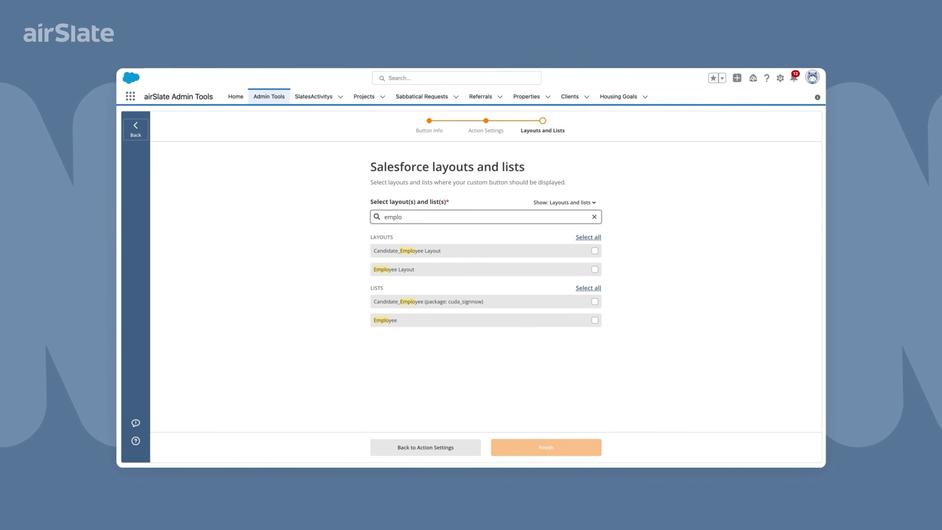
pyautogui.click(472, 268)
pyautogui.click(494, 320)
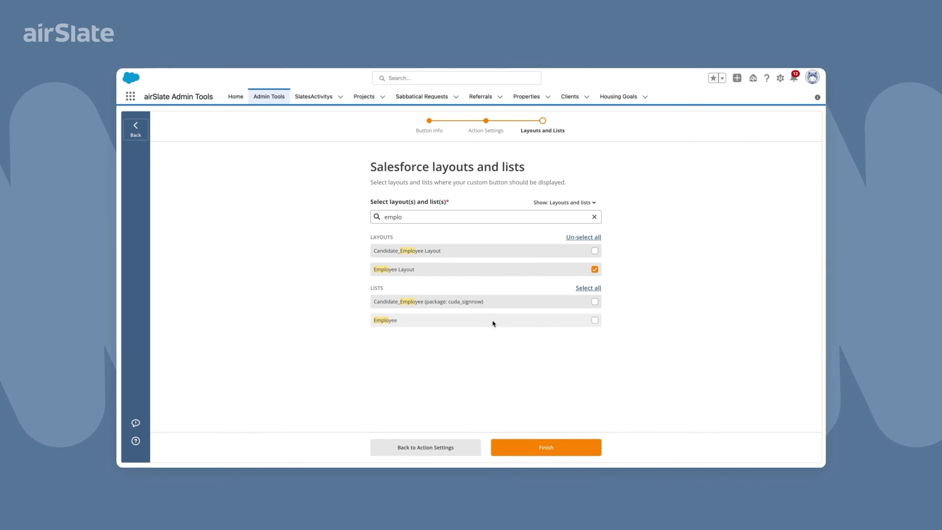
# Step: Finish the Layouts and Lists step to save the custom button
pyautogui.click(536, 446)
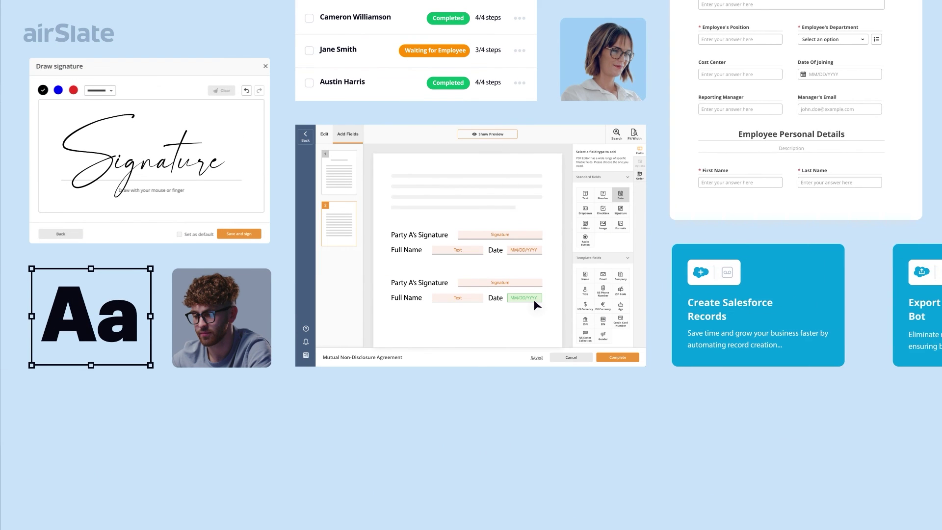